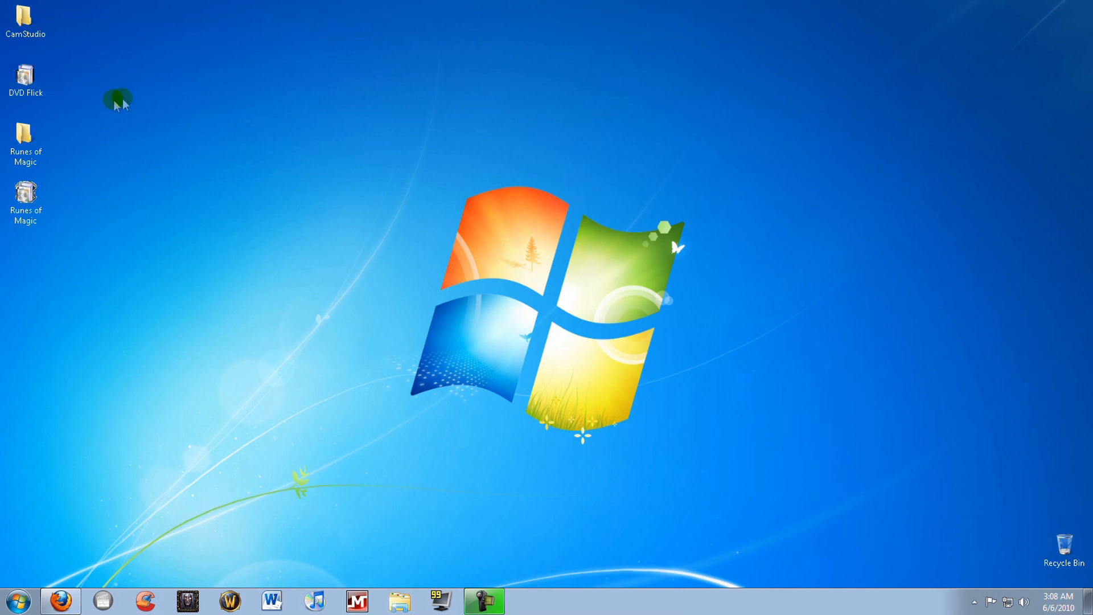
# - Launch DVD Flick and keep NTSC as the target video format in Project settings
pyautogui.click(35, 83)
pyautogui.click(82, 93)
pyautogui.doubleClick(45, 89)
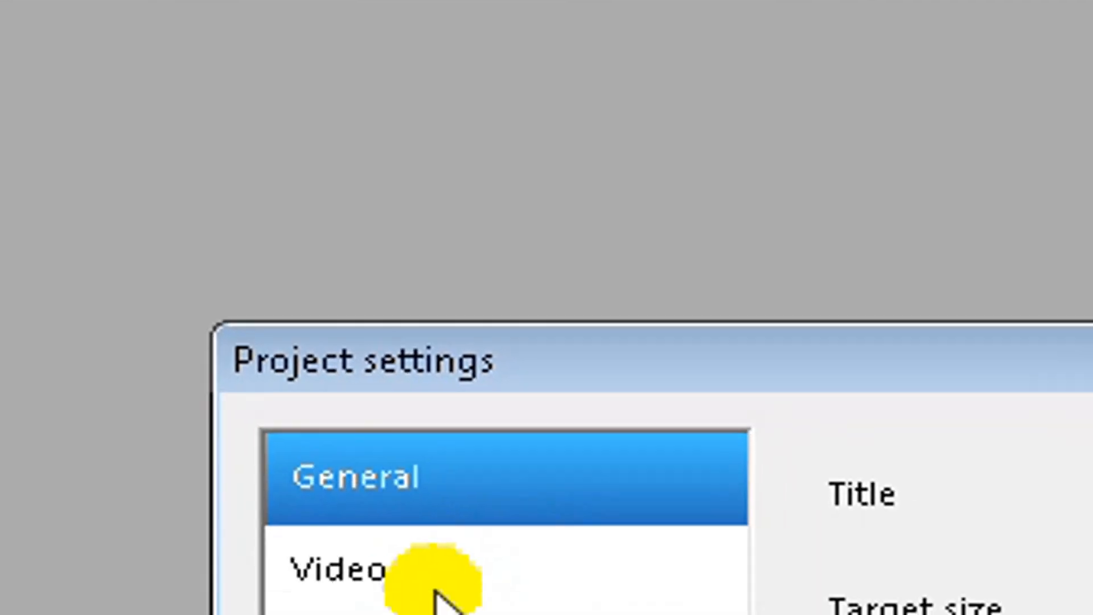
pyautogui.click(440, 598)
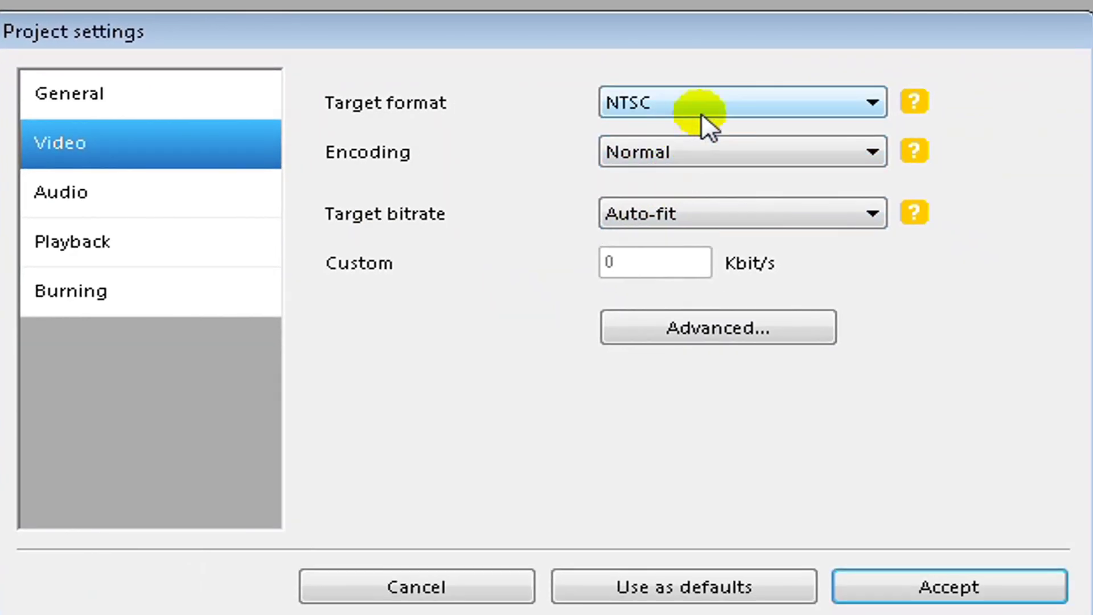
pyautogui.click(675, 107)
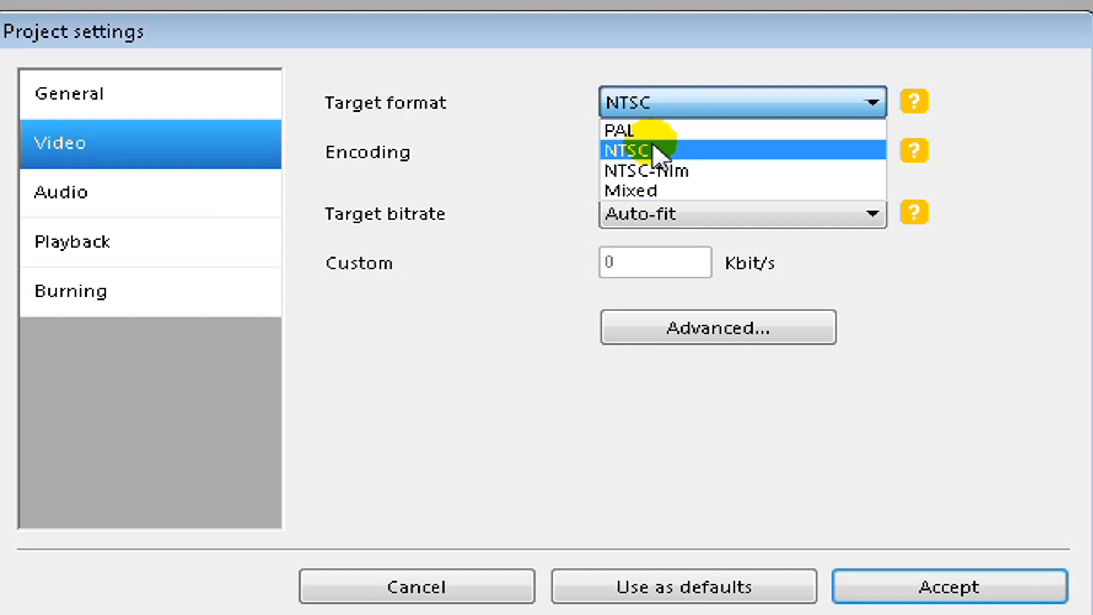
pyautogui.click(686, 106)
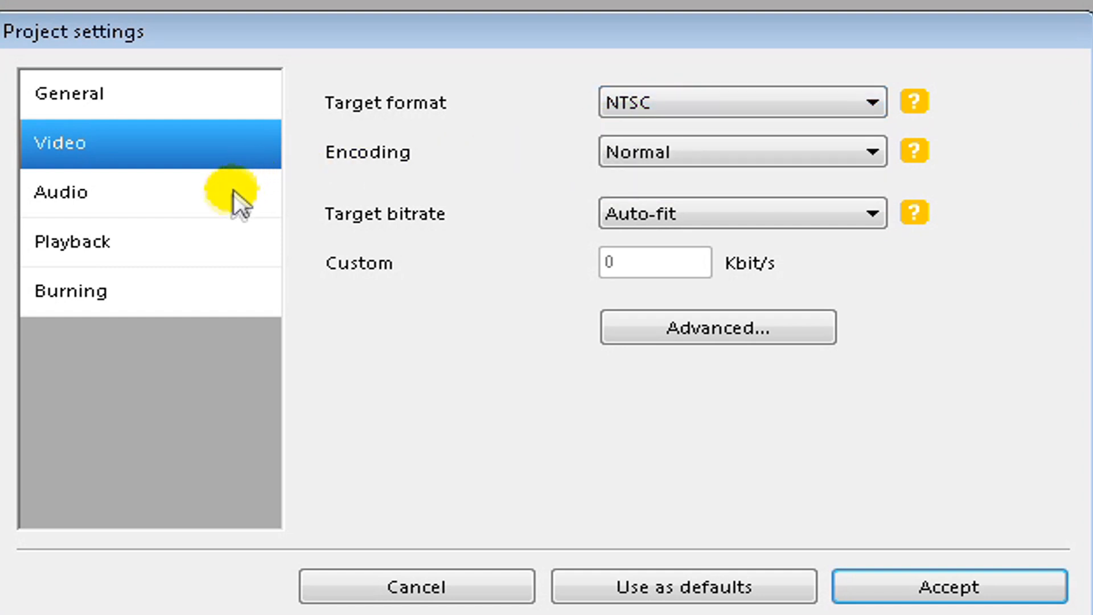
# - Enable Burn project to disc at 4x speed and accept the project settings
pyautogui.click(128, 295)
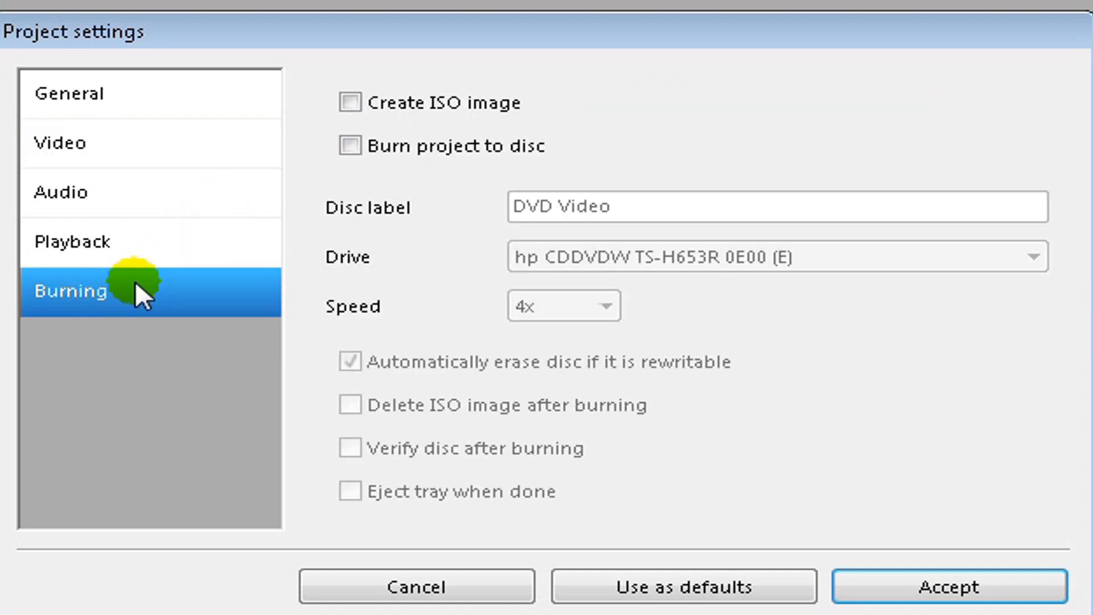
pyautogui.click(351, 150)
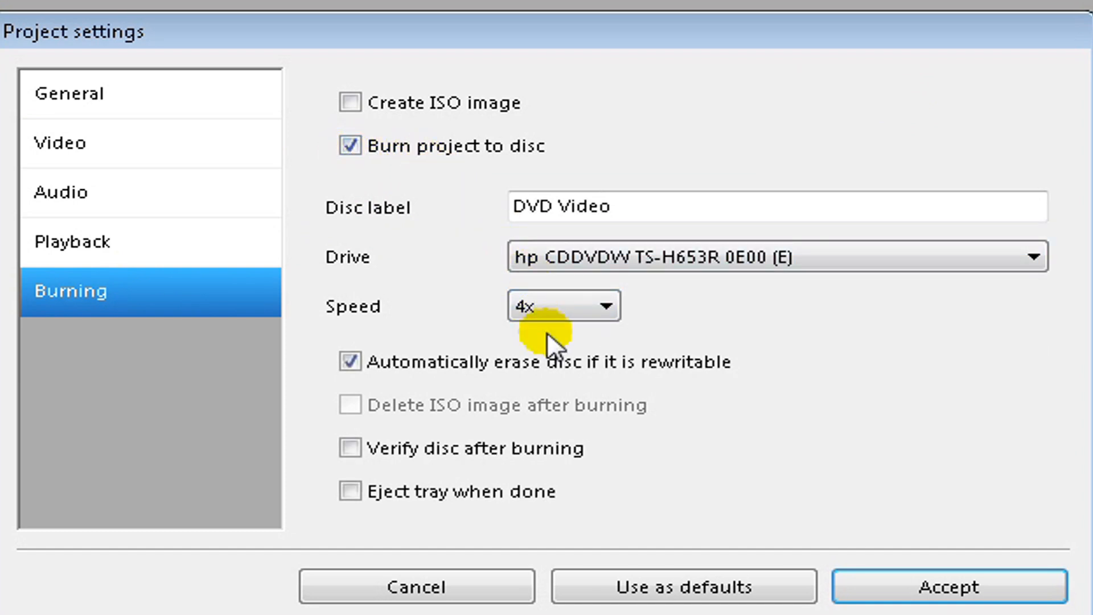
pyautogui.click(557, 311)
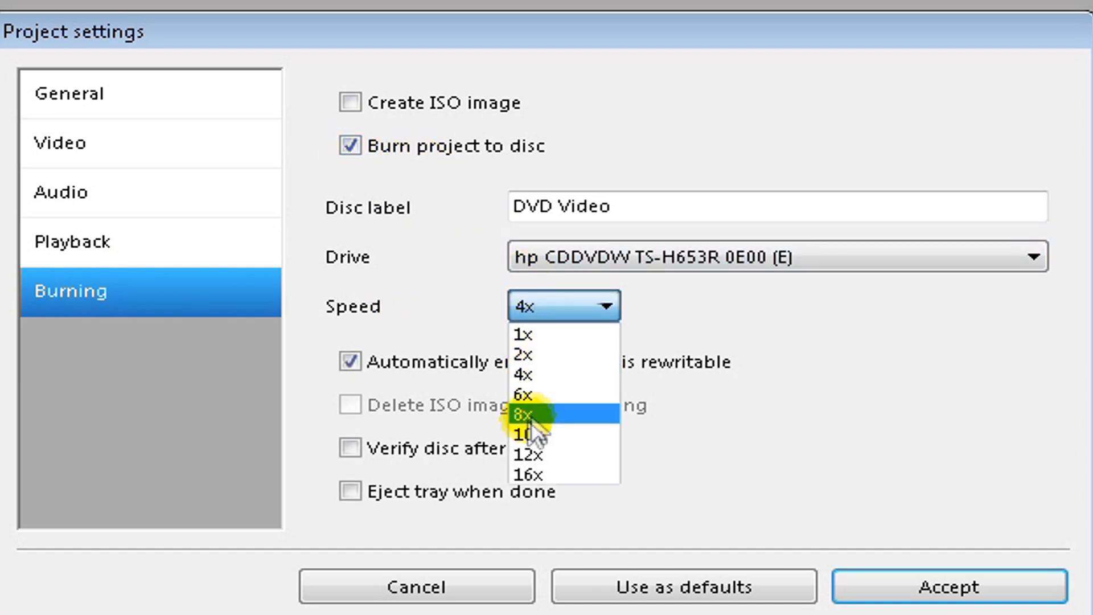
pyautogui.click(452, 252)
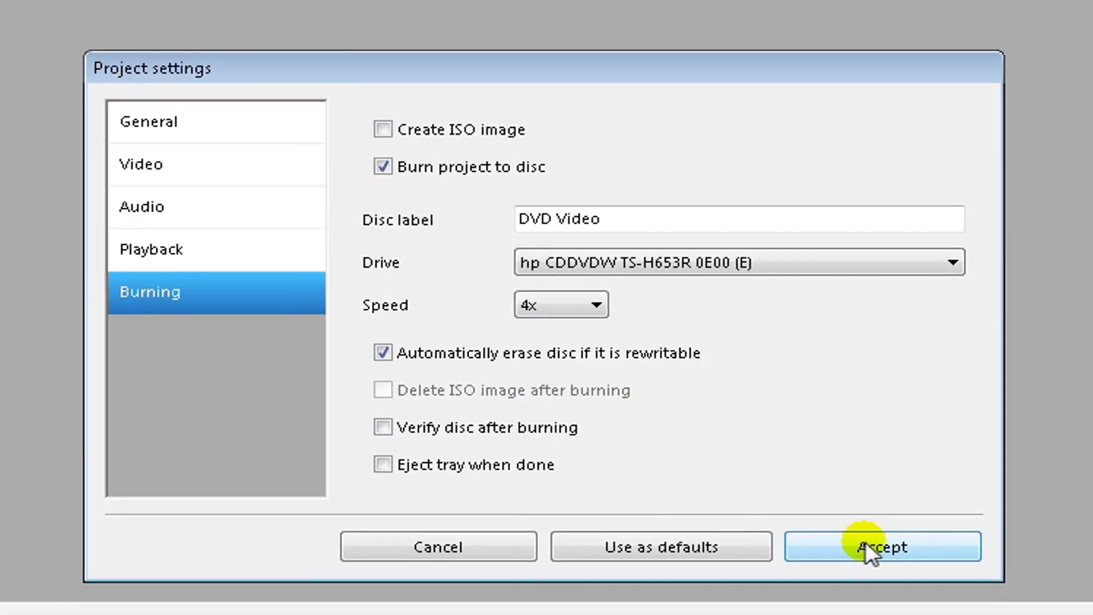
pyautogui.click(931, 588)
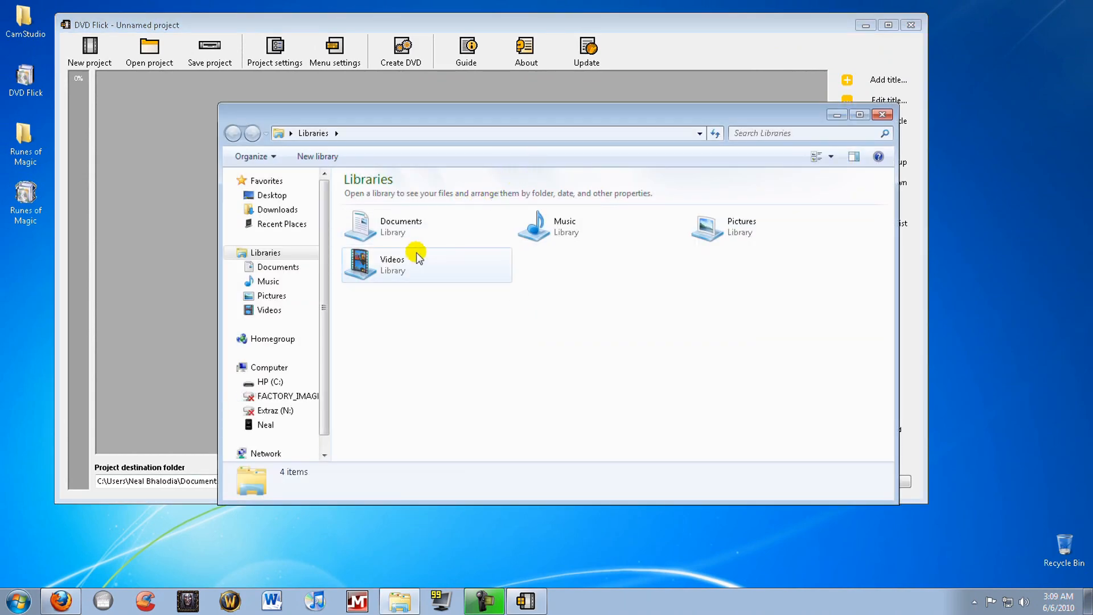
# - Drag Ninja.Assassin.2009 from the Videos library into the DVD Flick title list
pyautogui.doubleClick(414, 250)
pyautogui.moveTo(504, 118); pyautogui.dragTo(652, 129)
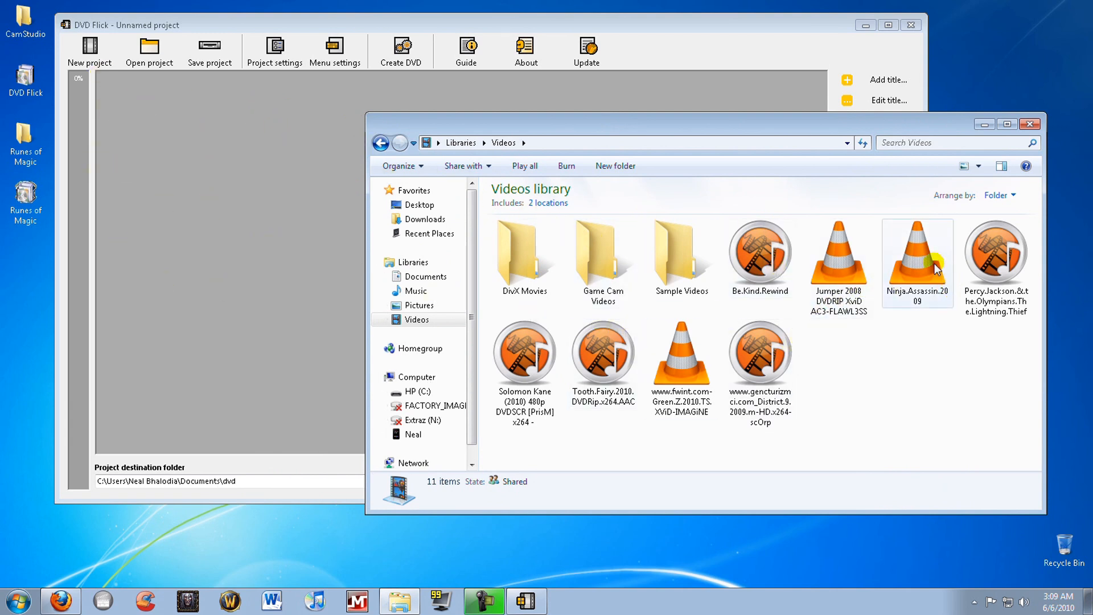
pyautogui.moveTo(918, 261)
pyautogui.moveTo(935, 265)
pyautogui.mouseDown()
pyautogui.moveTo(98, 148)
pyautogui.moveTo(167, 148)
pyautogui.mouseUp()
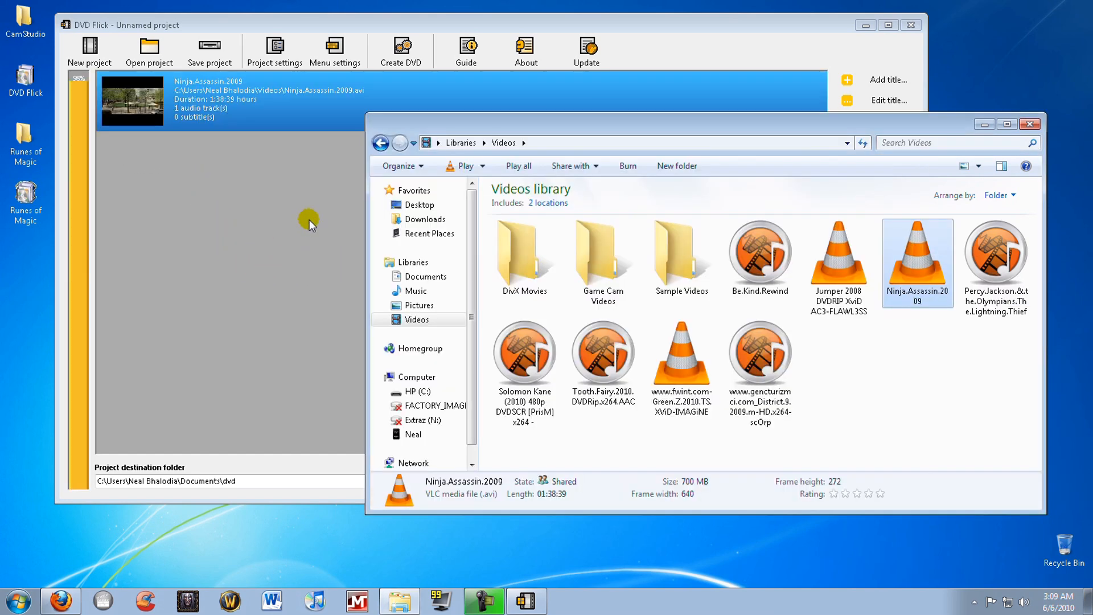
pyautogui.click(310, 219)
# - Start Create DVD and decline overwriting the existing destination folder
pyautogui.click(398, 54)
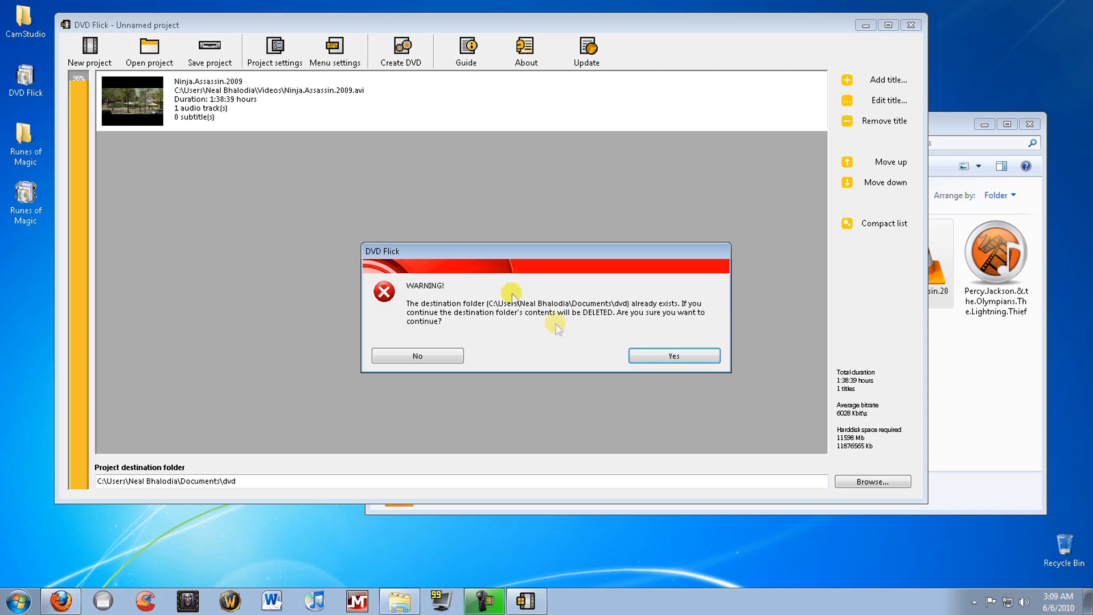
pyautogui.click(391, 356)
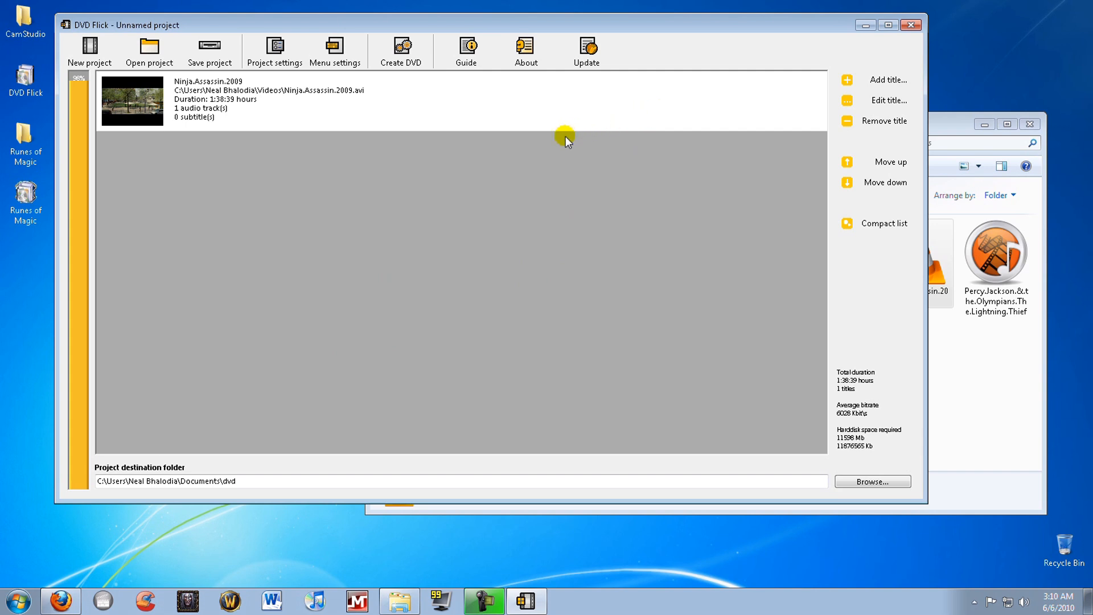
# - Exit DVD Flick without saving the project and close the Videos library window
pyautogui.click(911, 25)
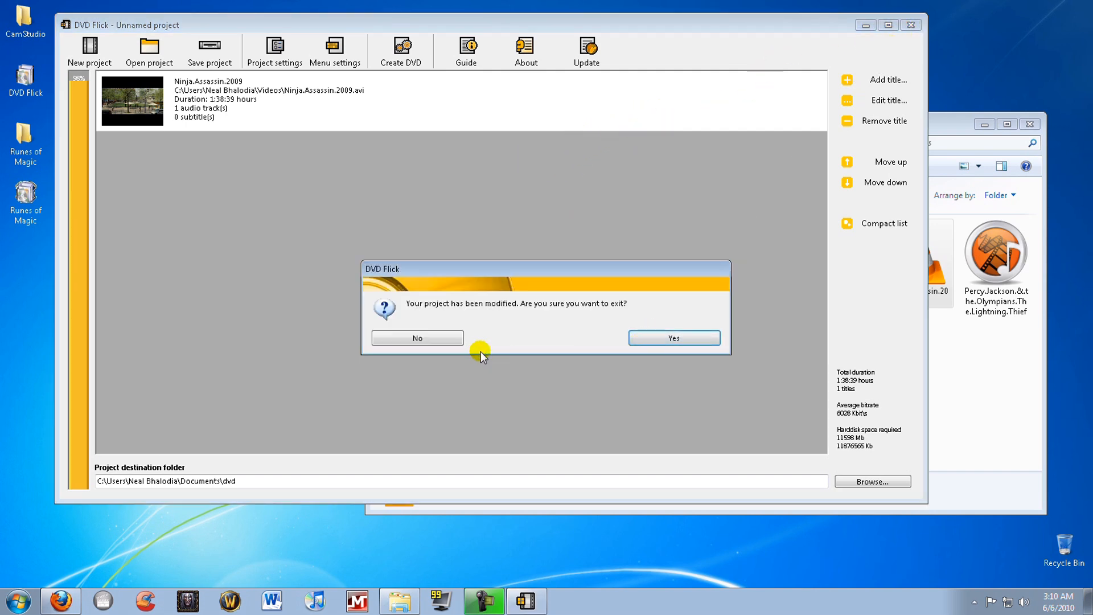
pyautogui.click(649, 338)
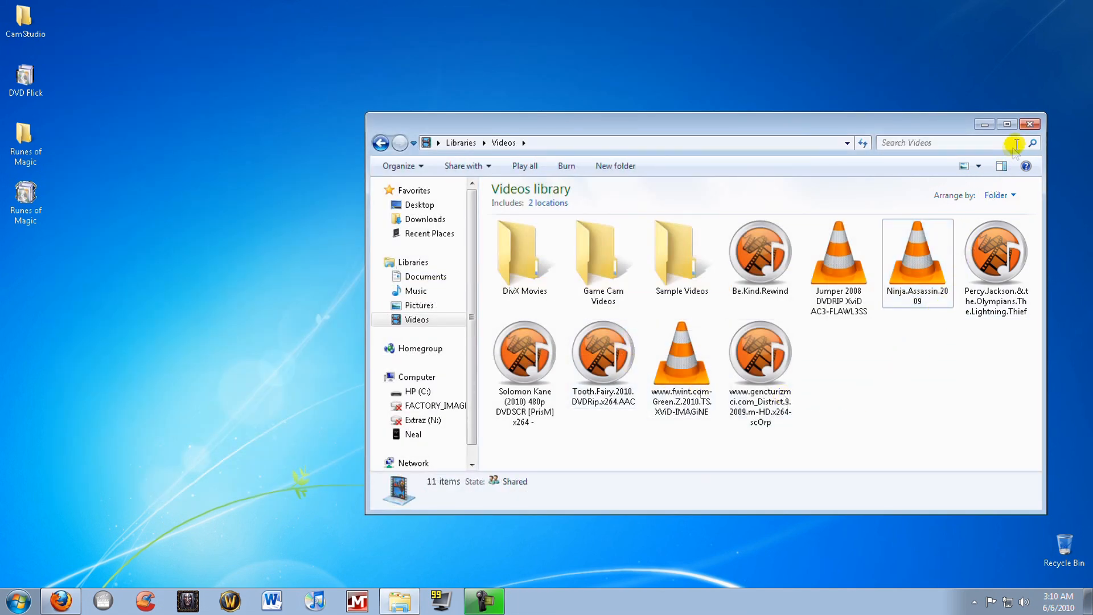
pyautogui.click(1031, 124)
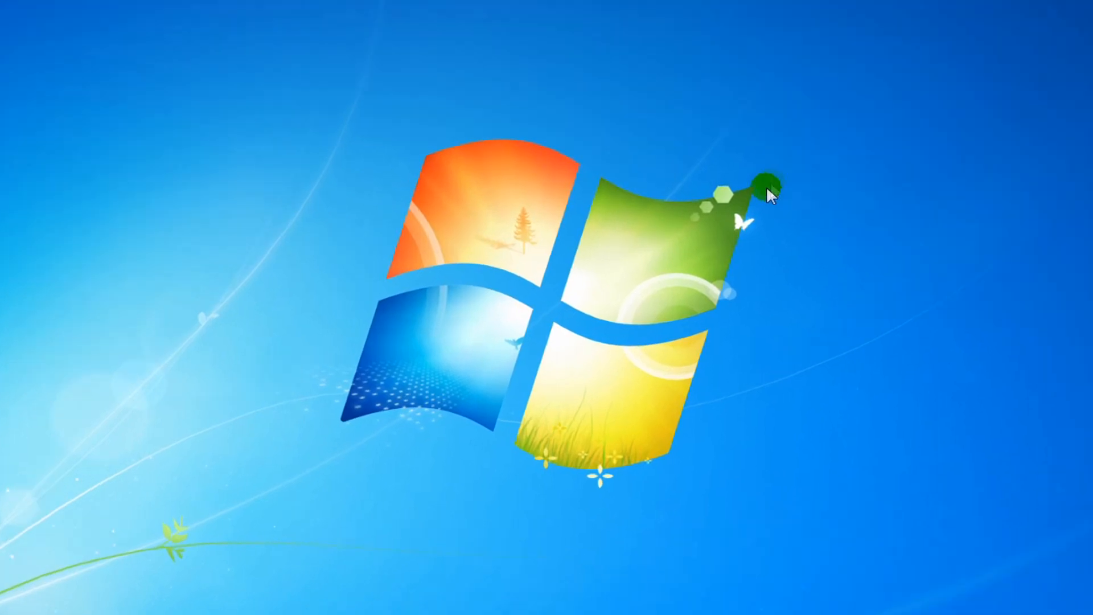